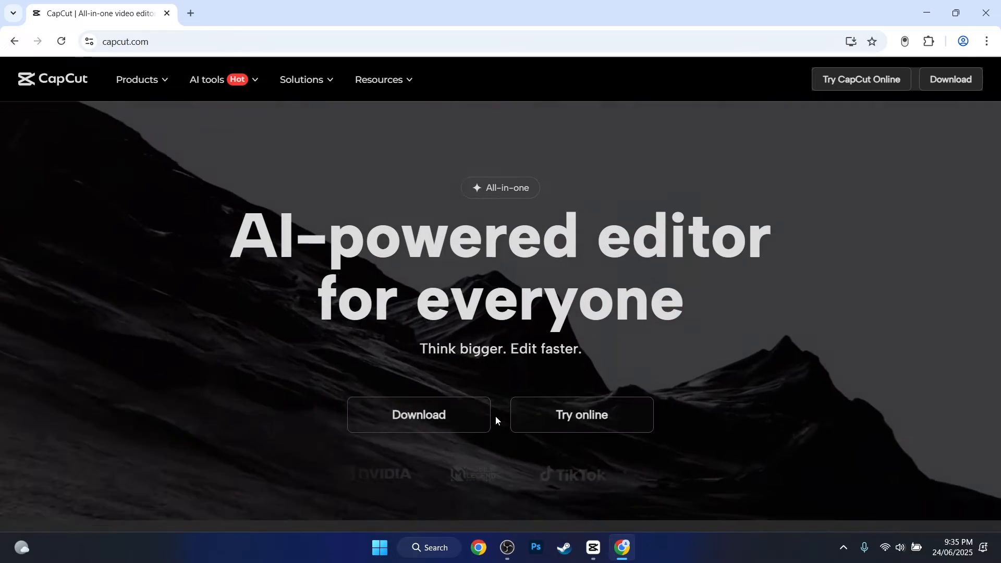
Download the CapCut desktop installer from capcut.com and return to the homepage
left_click(488, 417)
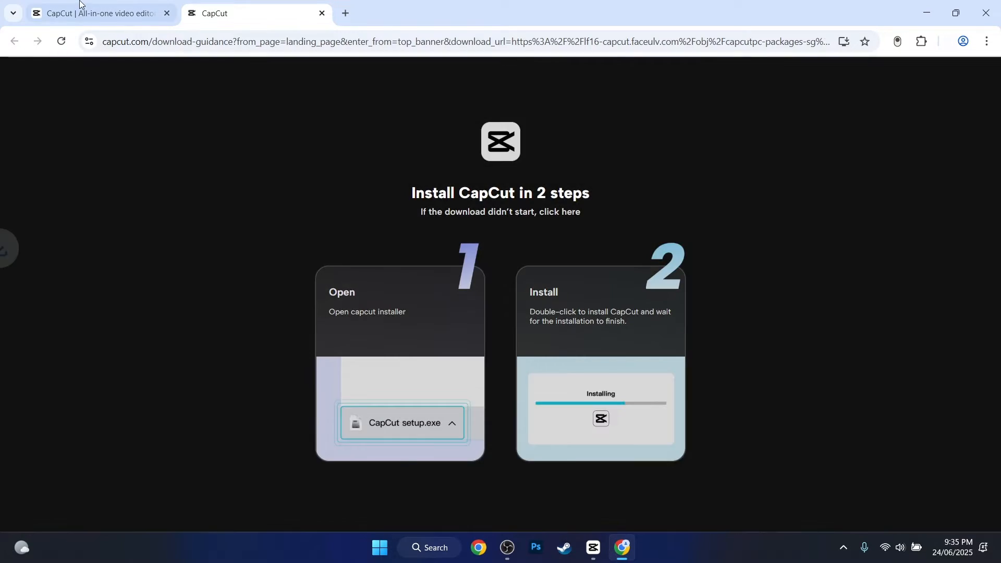
left_click(84, 11)
left_click(156, 41)
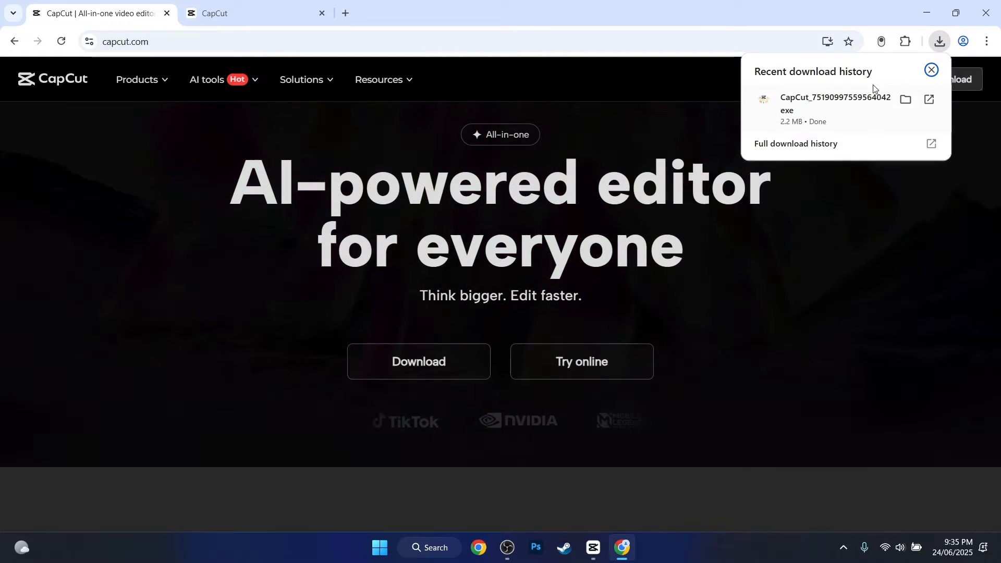
Switch to the CapCut editor, import the desktop video about enabling or disabling Chrome dark mode, and place it on the timeline
left_click(595, 557)
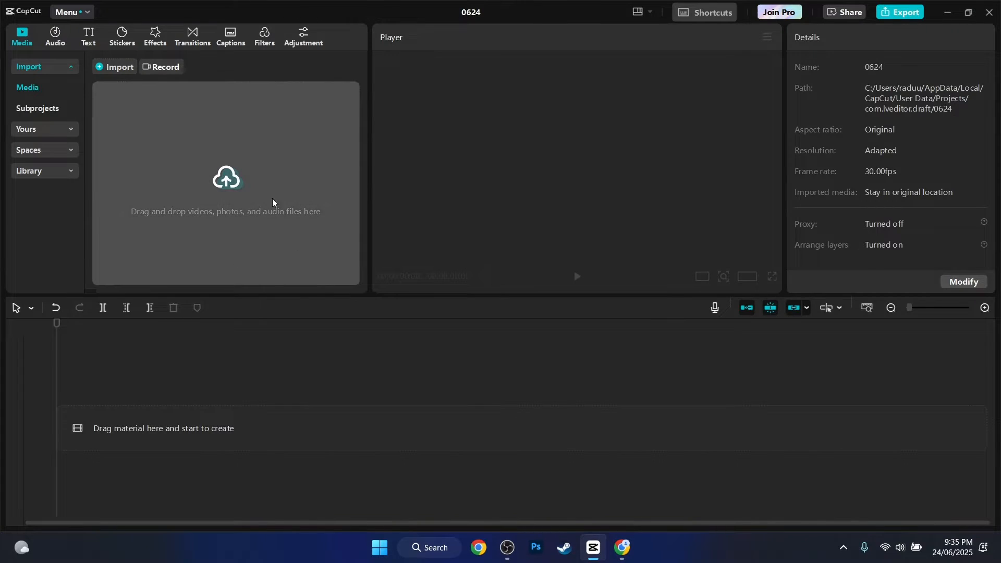
left_click(272, 198)
key("n")
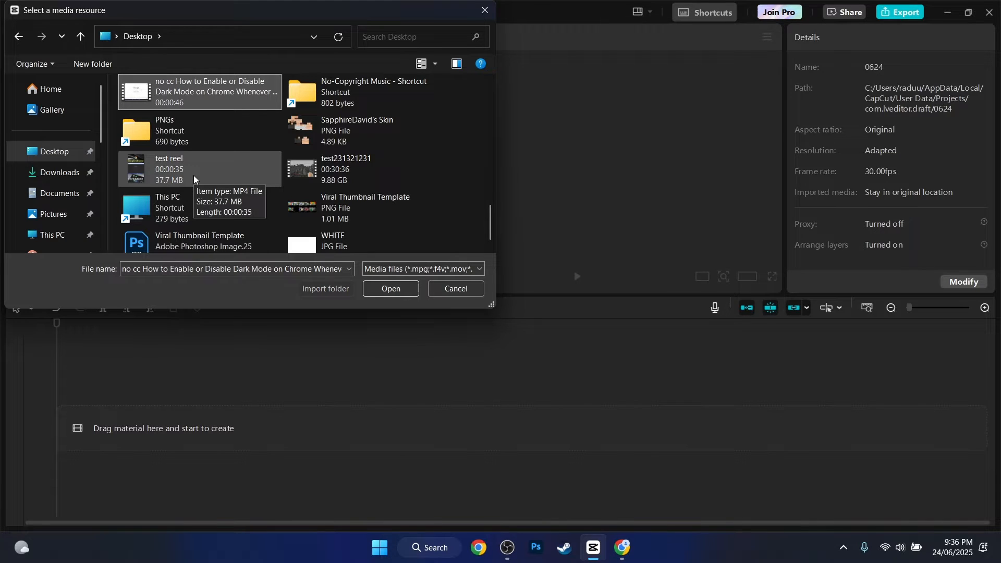
double_click(168, 89)
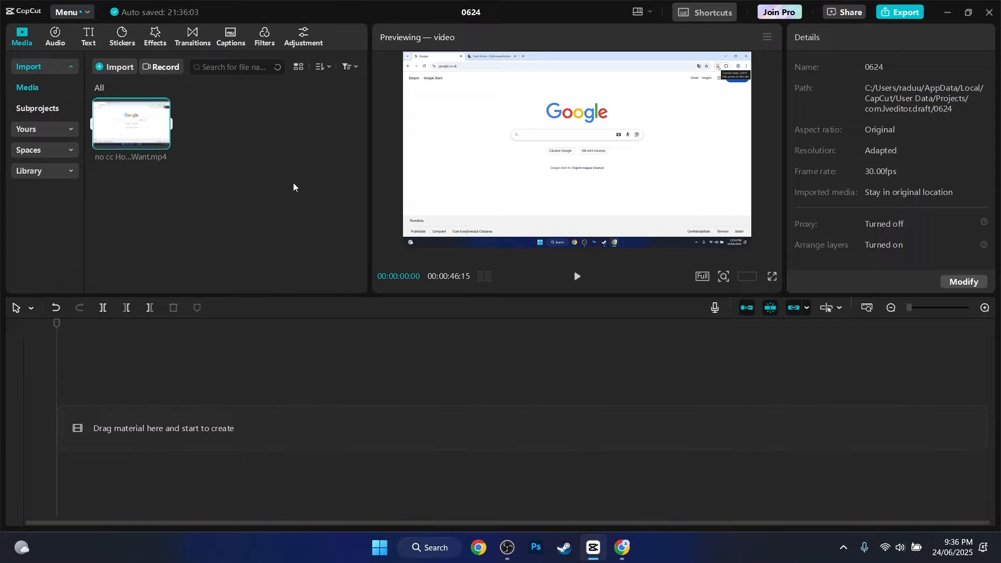
left_click_drag(147, 137, 170, 428)
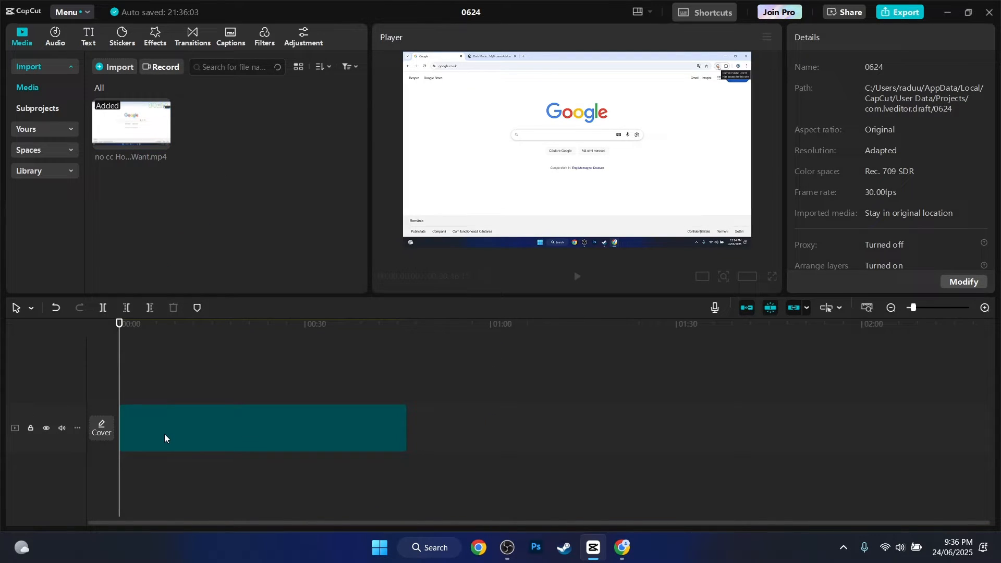
left_click(161, 427)
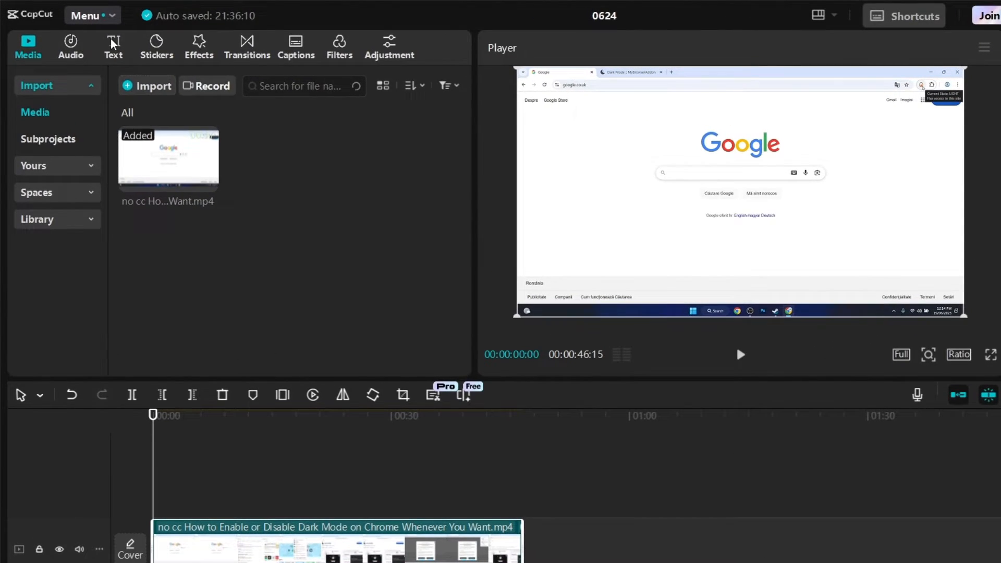
Generate auto captions for the video with English as the spoken language
left_click(87, 40)
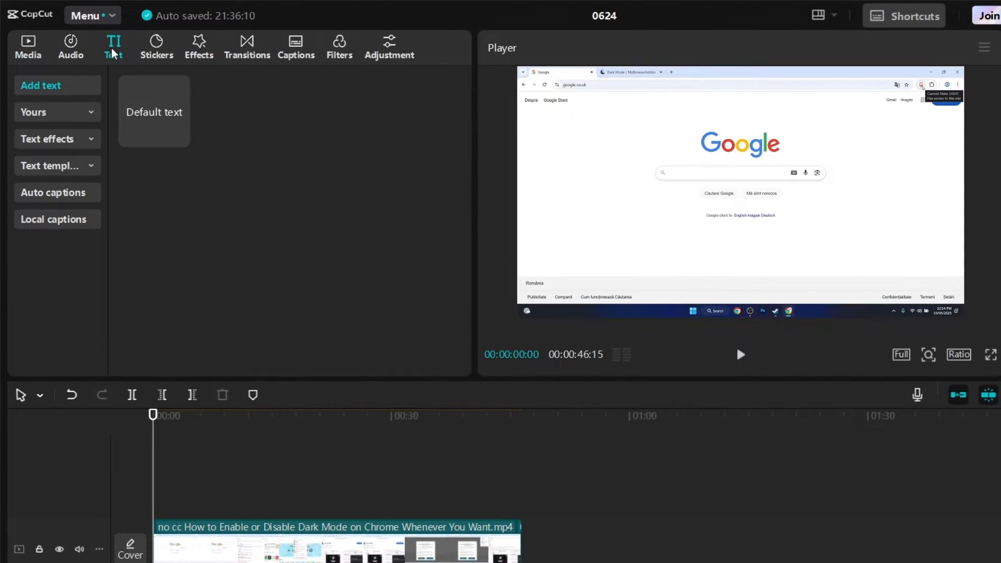
left_click(45, 193)
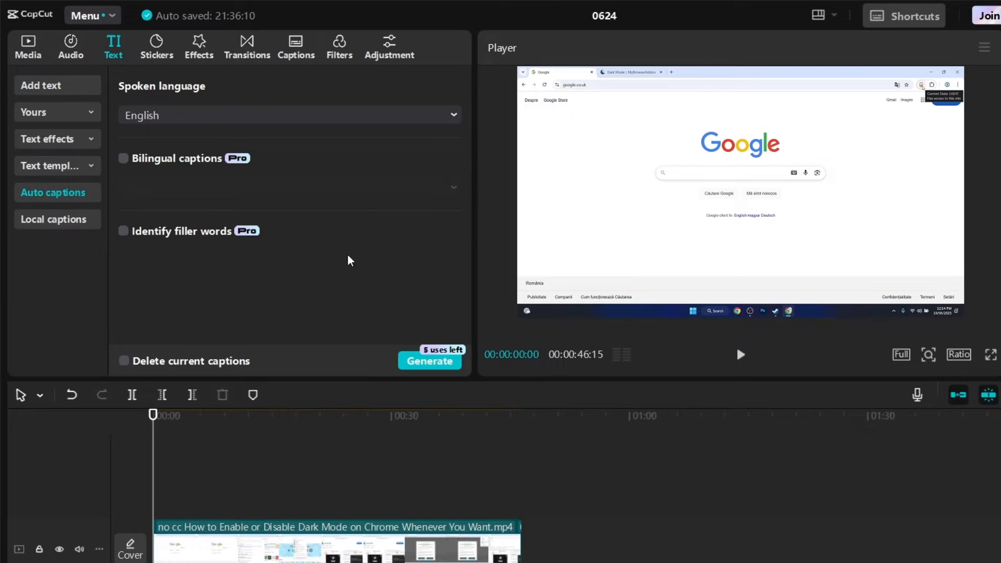
left_click(421, 369)
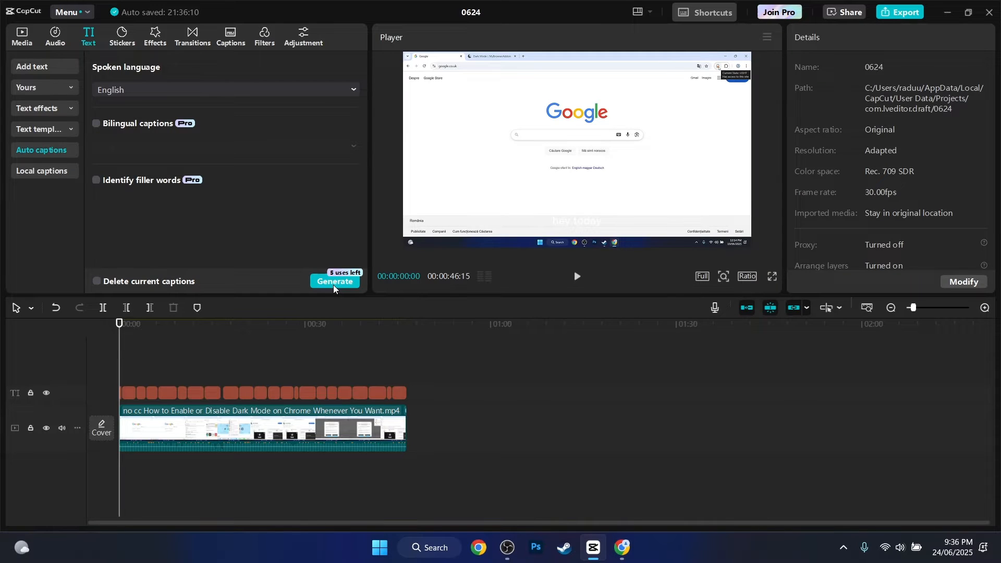
Select the generated captions, play them over the opening of the video, and return the playhead to the start
left_click(198, 392)
scroll(198, 392, "up", 2)
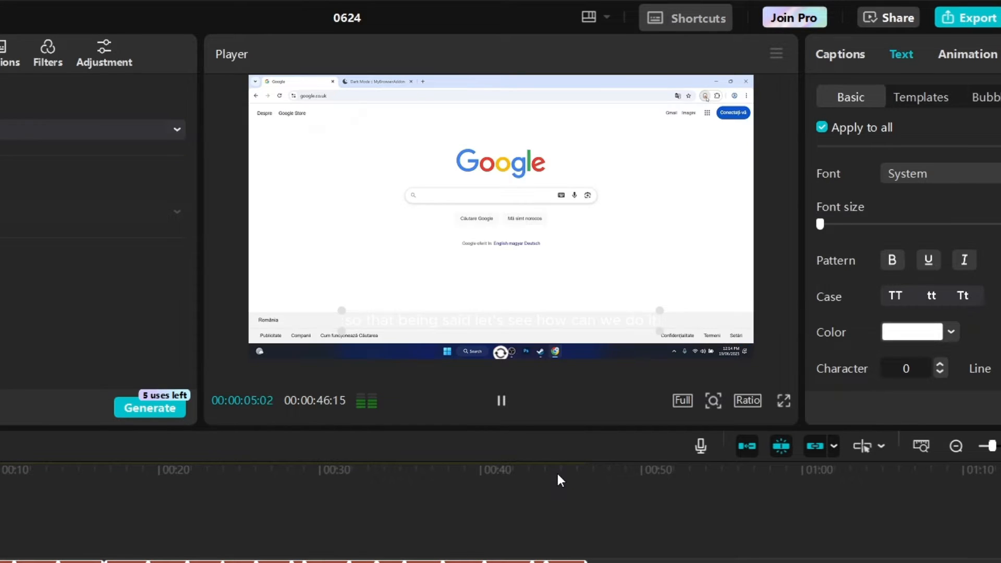
key("space")
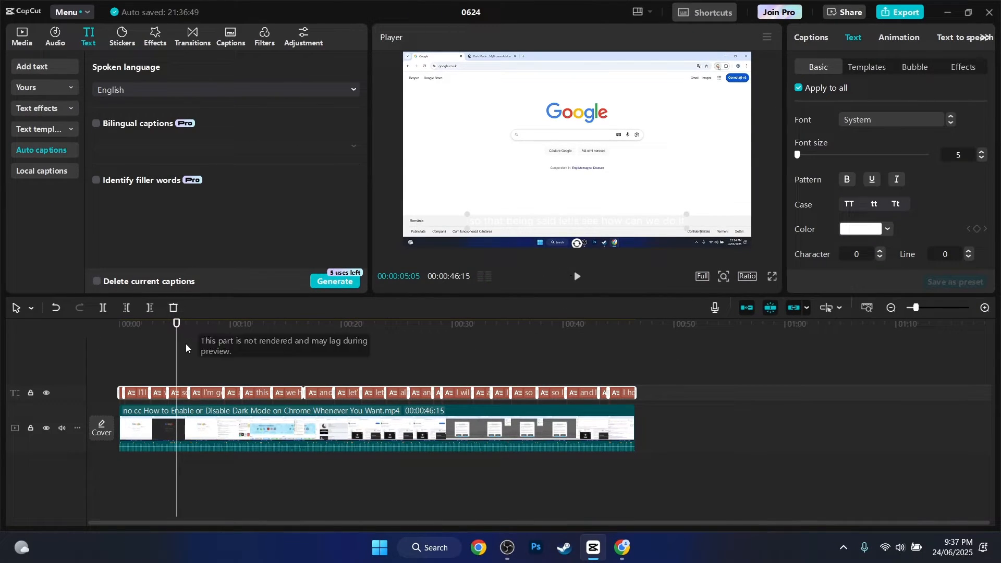
left_click_drag(186, 343, 41, 346)
scroll(330, 374, "up", 1)
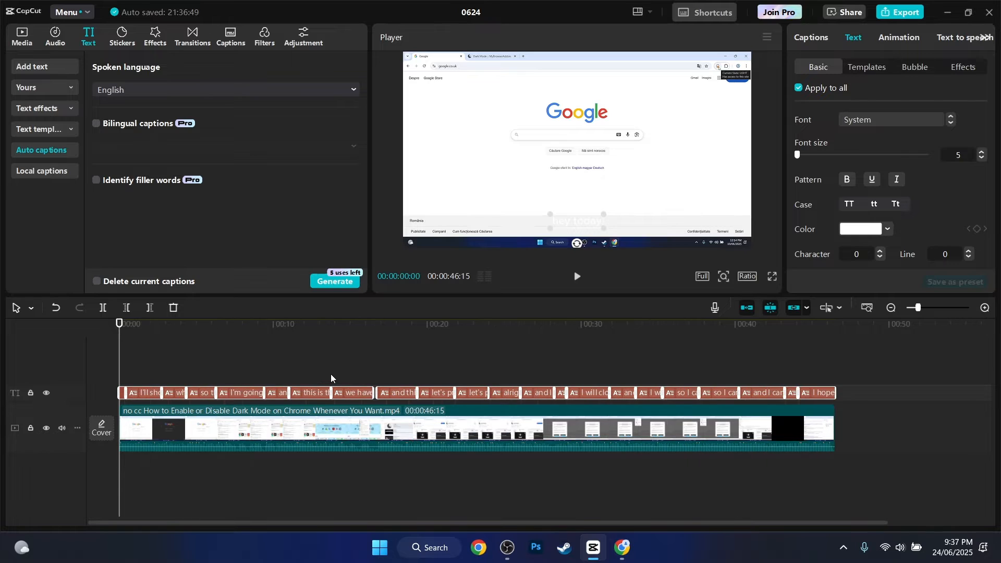
Try the free all-caps "THE QUICK" text template on all captions and play the video to preview it
left_click(156, 396)
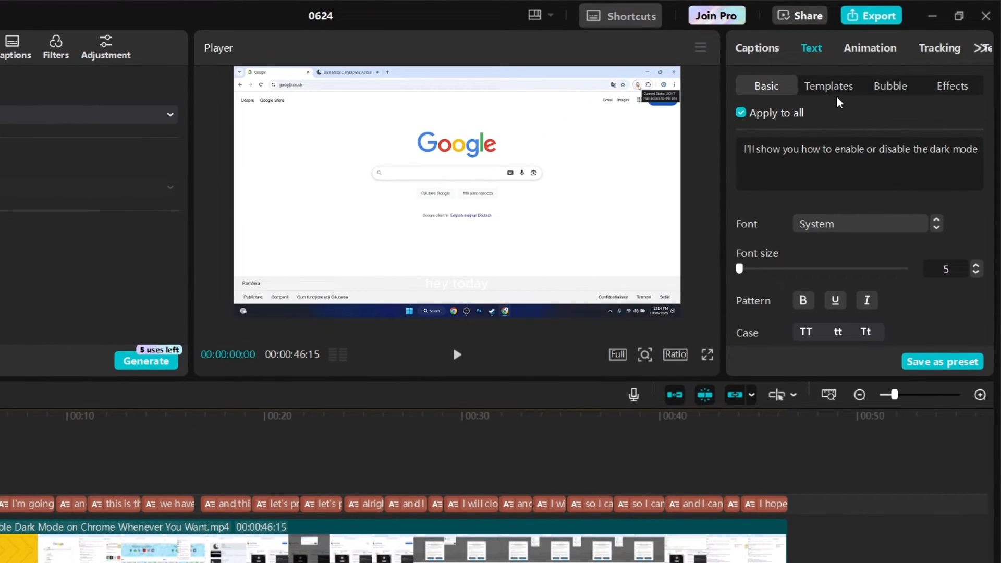
left_click(829, 90)
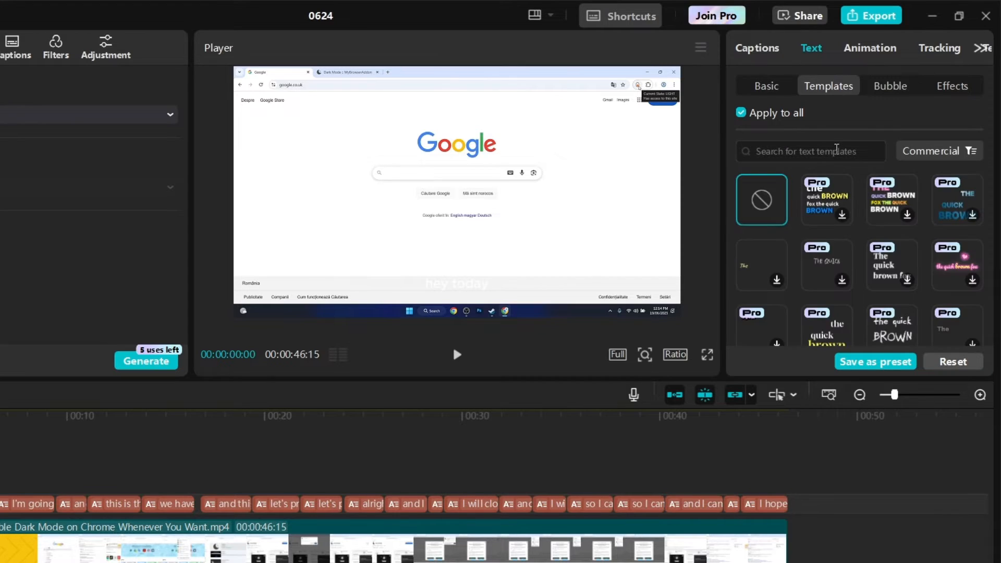
scroll(835, 294, "down", 3)
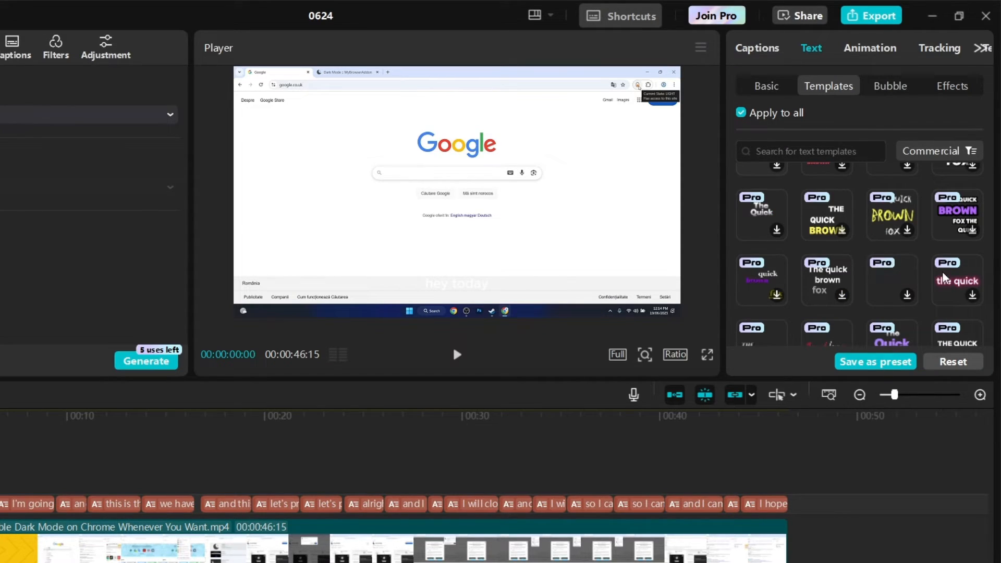
scroll(945, 278, "down", 3)
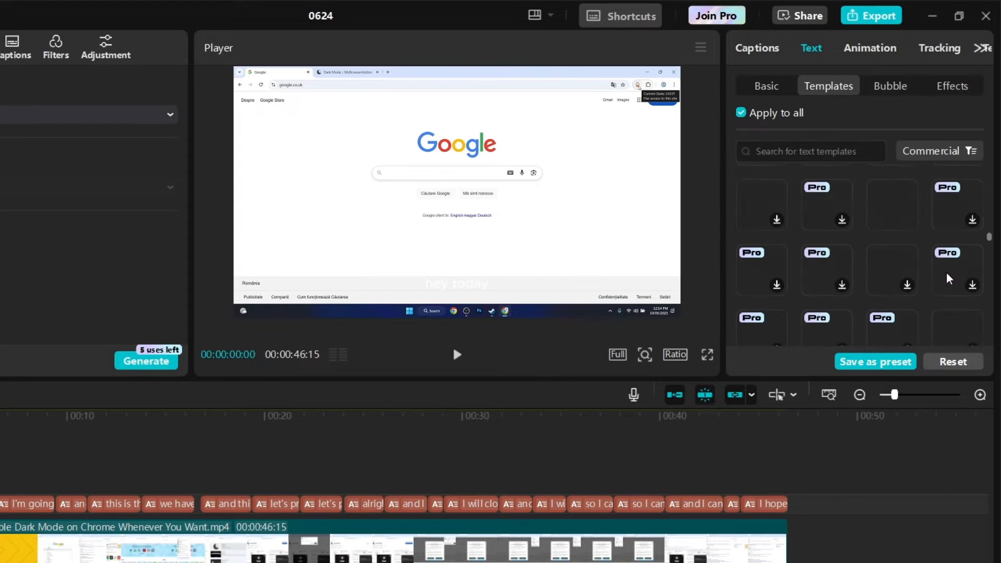
scroll(948, 279, "down", 2)
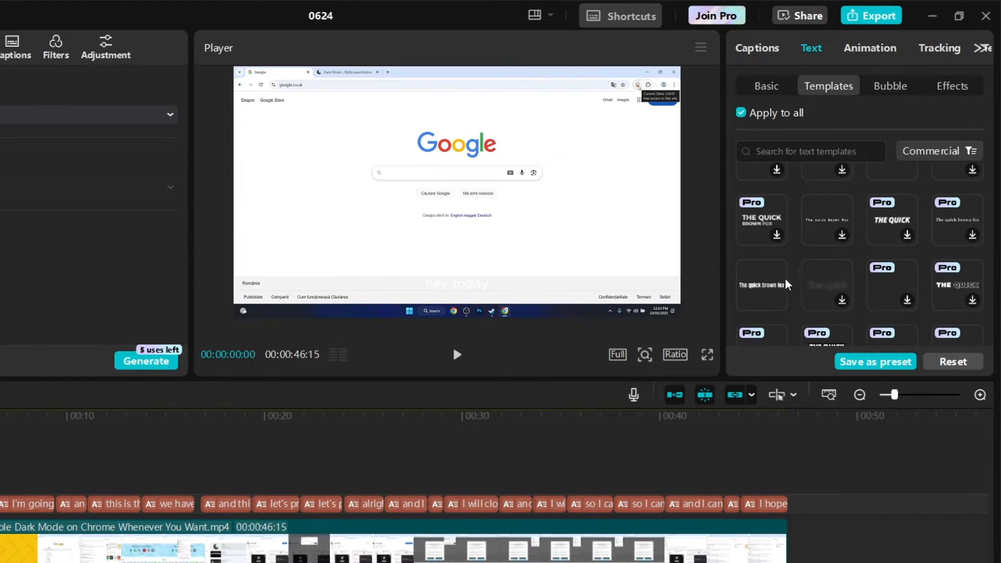
scroll(835, 193, "down", 5)
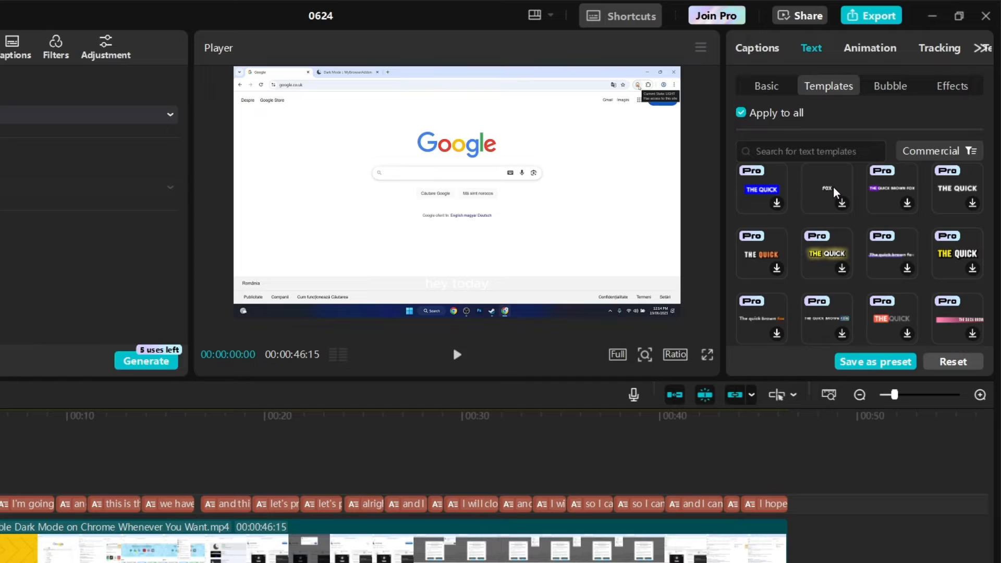
left_click(835, 193)
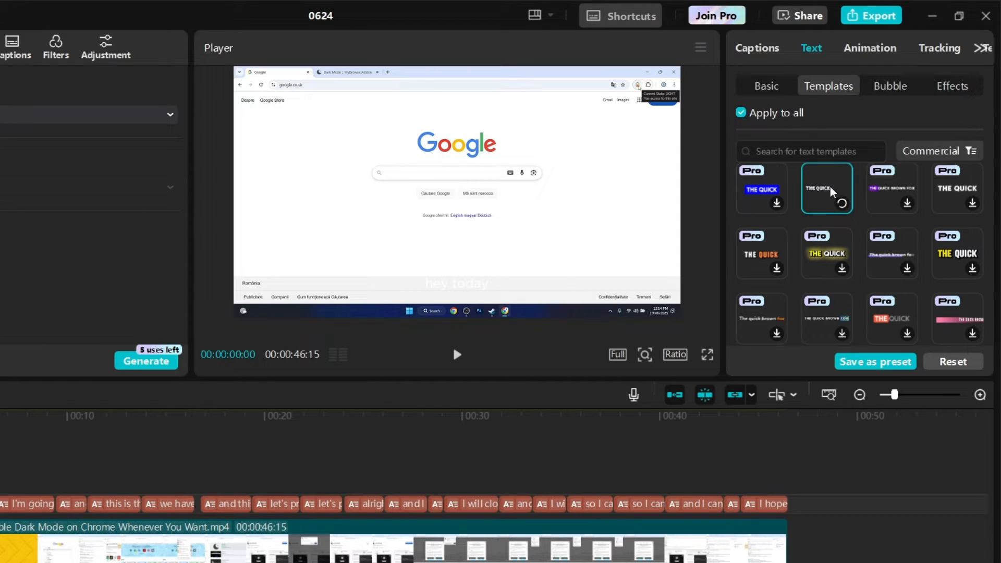
left_click(457, 356)
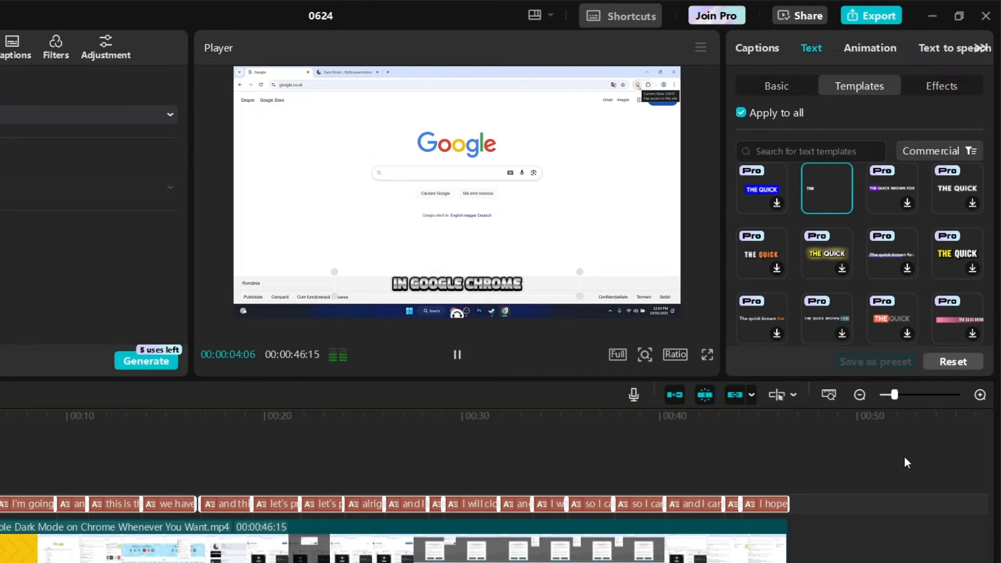
Apply the bold white "The quick" text template to all captions, preview it, and return the playhead to the start
key("space")
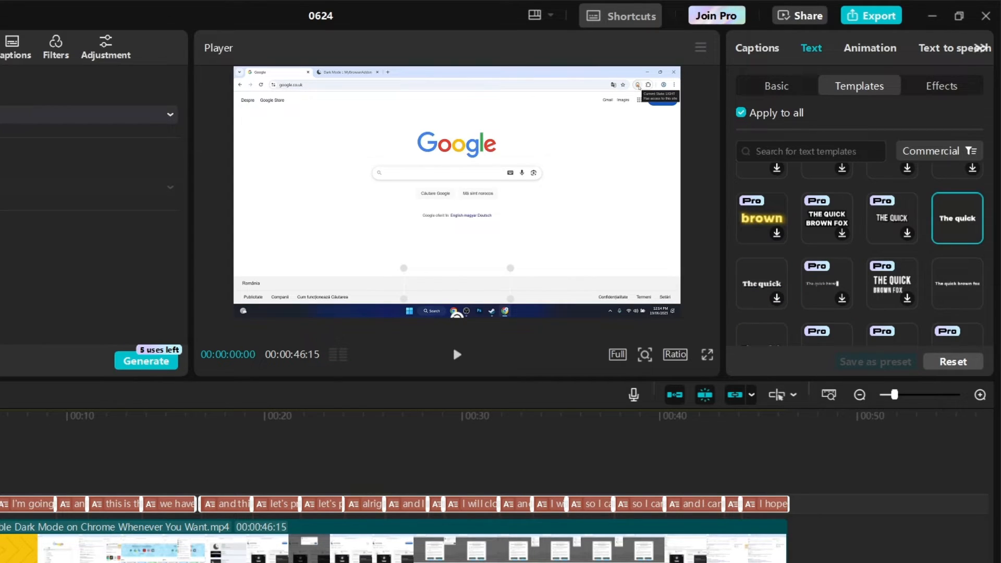
key("space")
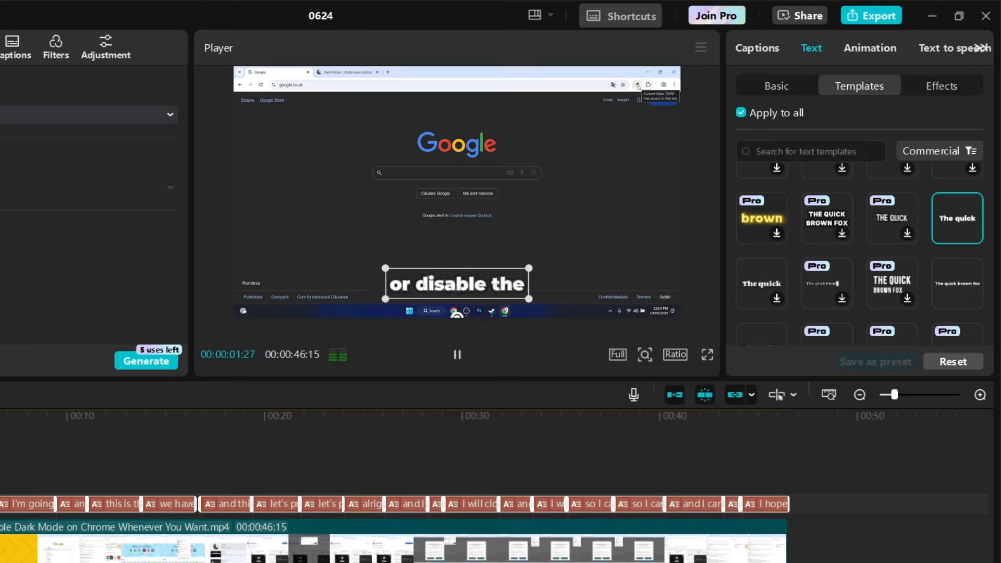
left_click(452, 345)
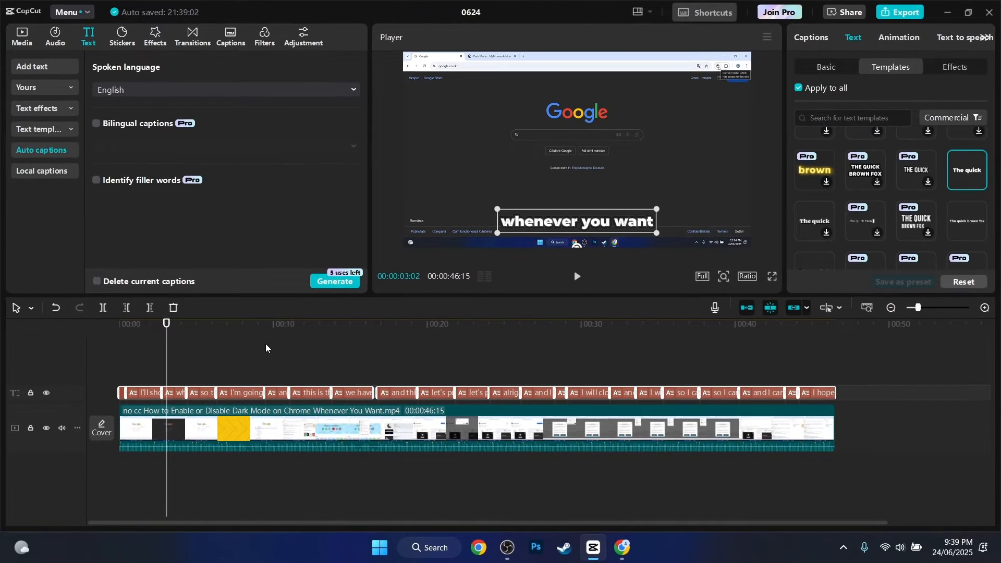
left_click_drag(168, 324, 49, 348)
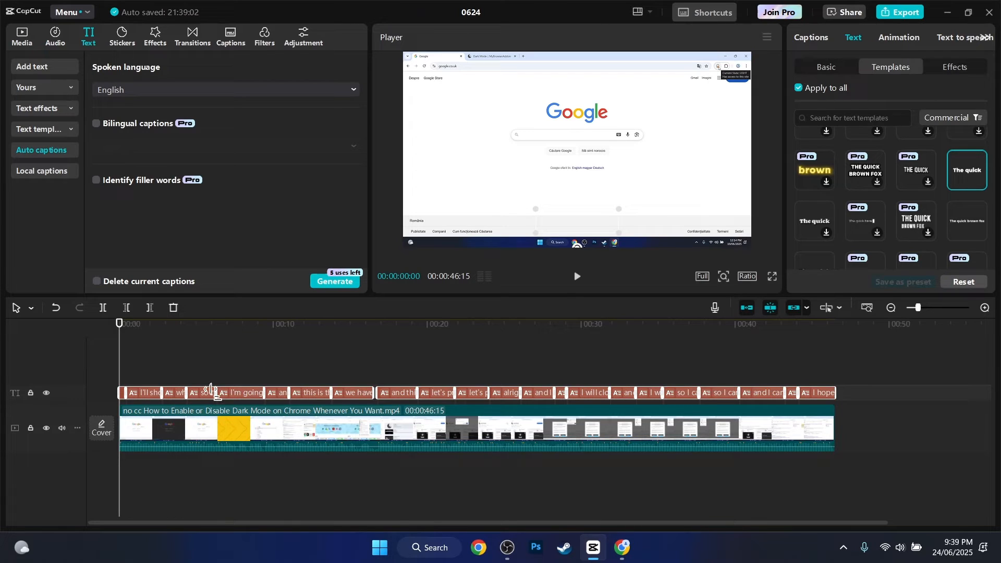
Open the captions list and overwrite the word "today" in the first caption with random test letters
scroll(211, 391, "up", 2)
left_click(156, 393)
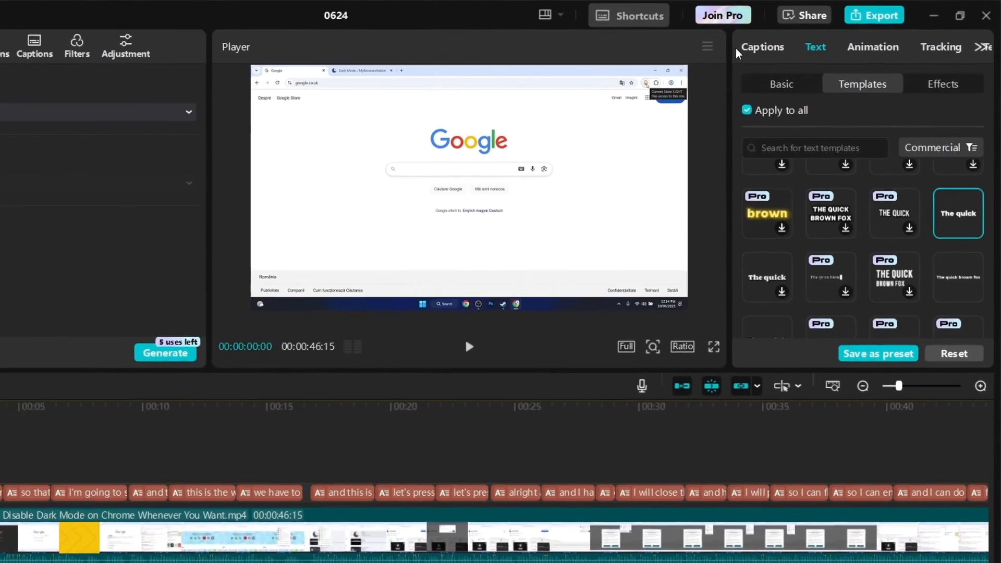
left_click(811, 37)
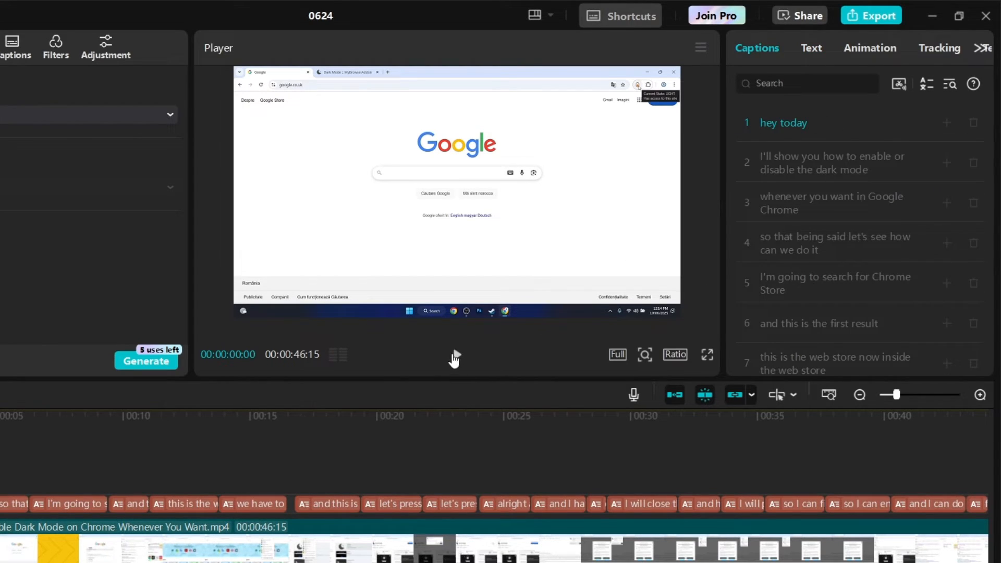
double_click(803, 126)
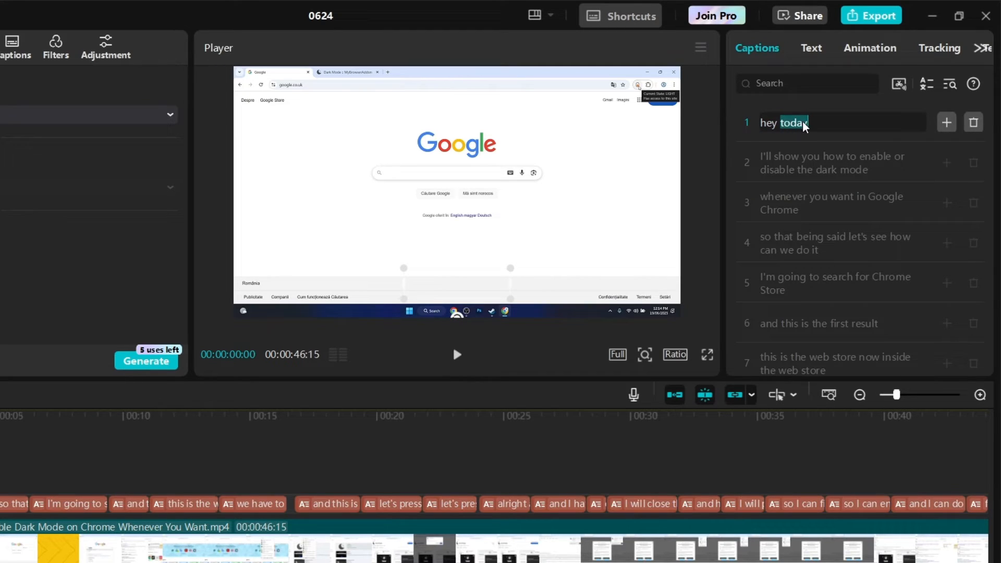
type("kjzdmgnrj")
Delete the test letters from the first caption and restore its text to "hey today"
key("BackSpace")
key("BackSpace")
key("BackSpace")
key("BackSpace")
key("BackSpace")
key("BackSpace")
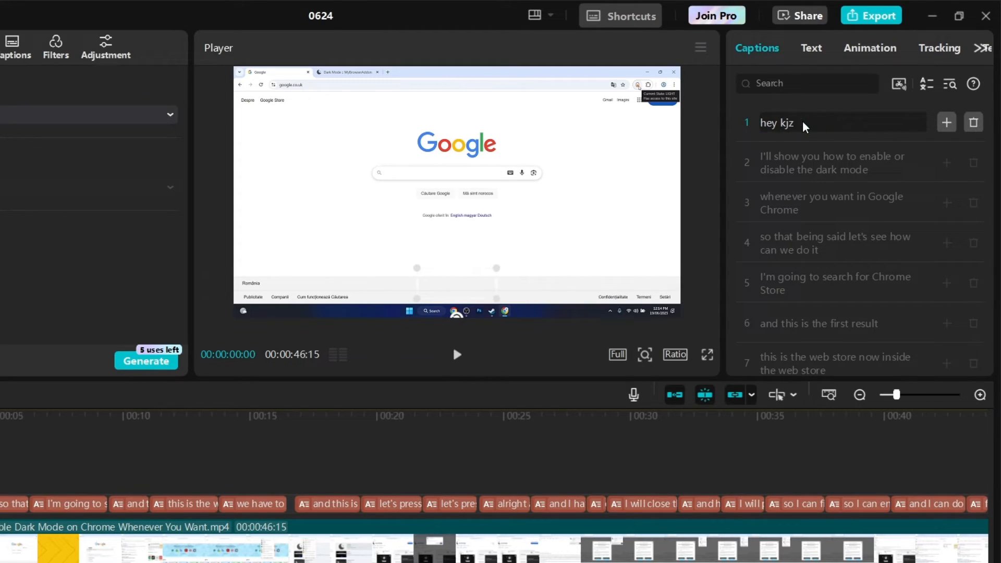
key("BackSpace")
key("BackSpace")
key("BackSpace")
type("today")
Play the video to check the styled captions against the speech
left_click(456, 356)
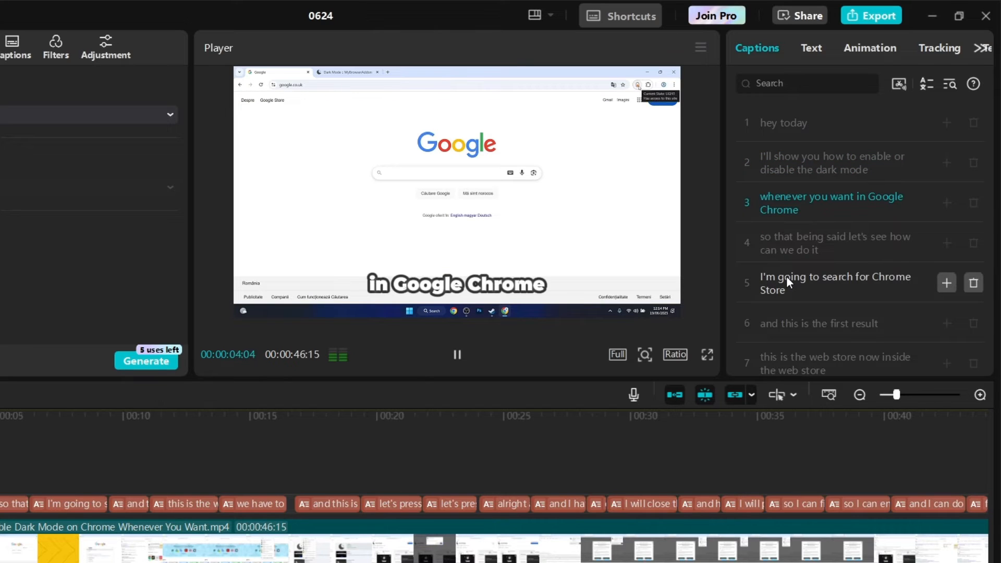
left_click(457, 354)
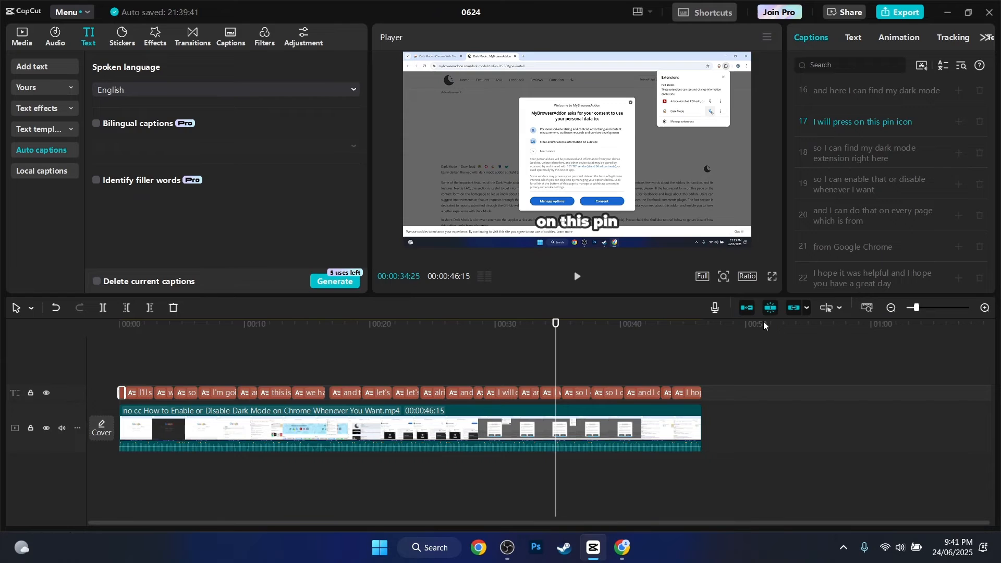
Start exporting the captioned video, accept the free offer for the Pro caption features, and sign in with Google
left_click(899, 14)
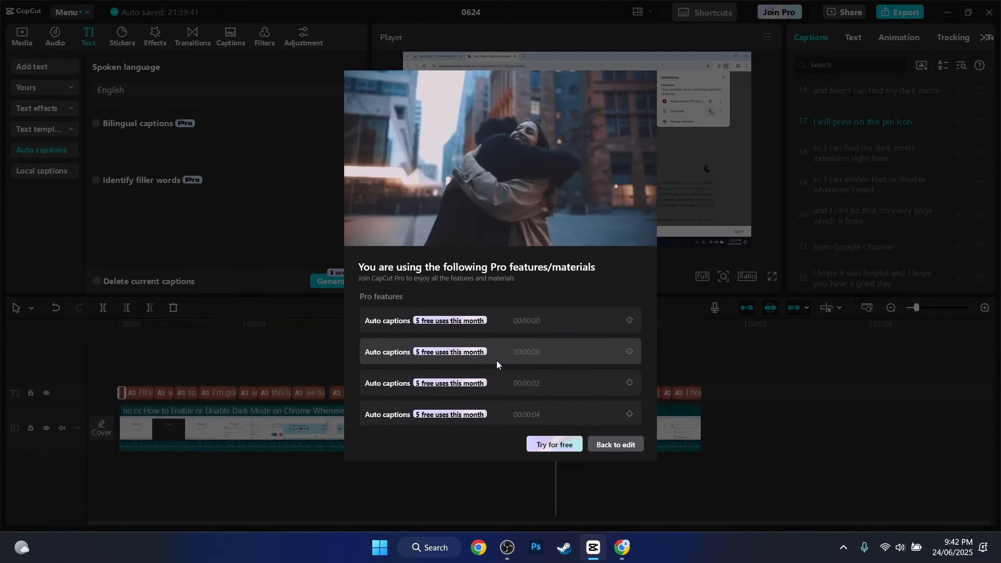
left_click(561, 446)
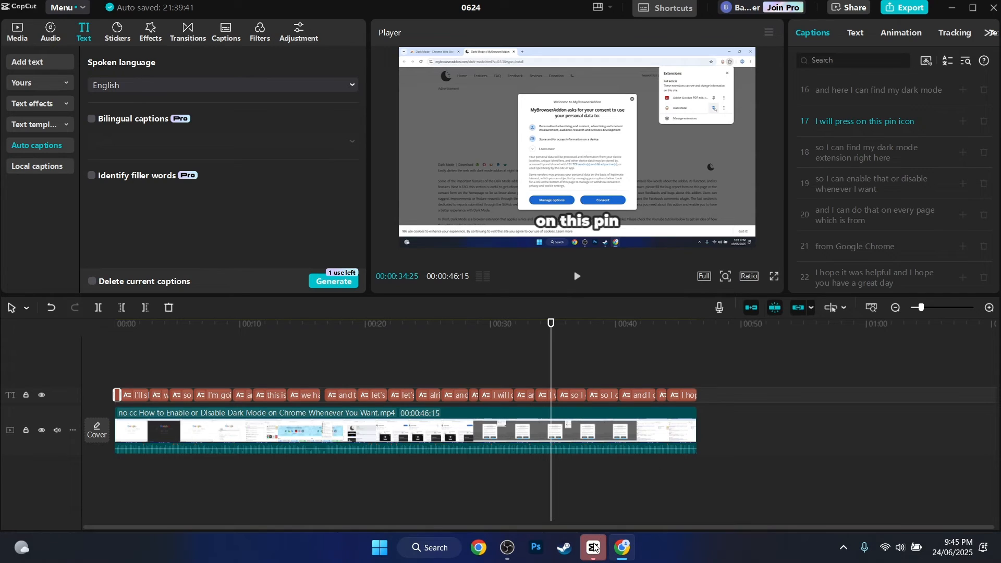
mouse_move(593, 547)
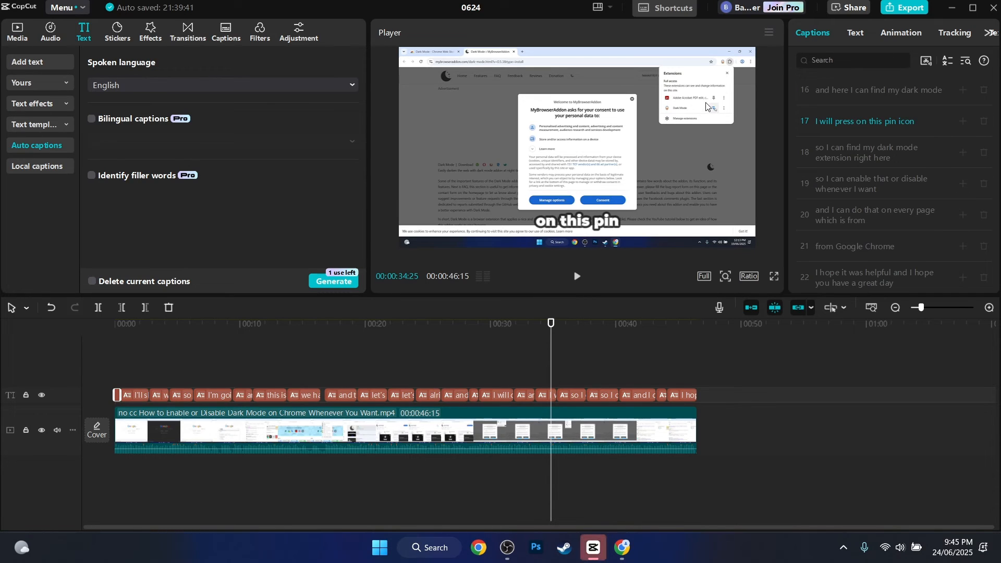
Restart the export with the free Pro caption use and choose the Desktop as the destination folder
left_click(908, 9)
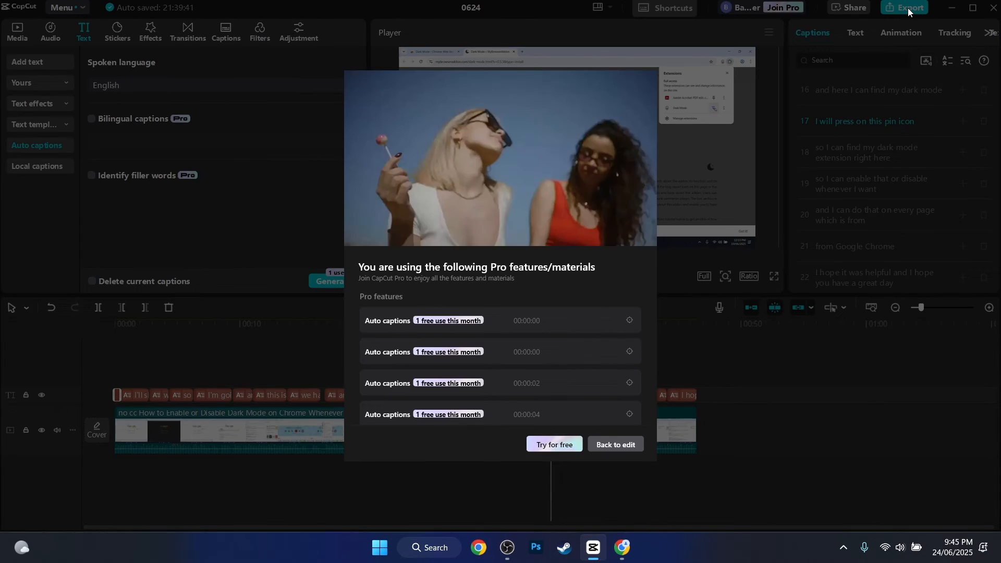
left_click(556, 446)
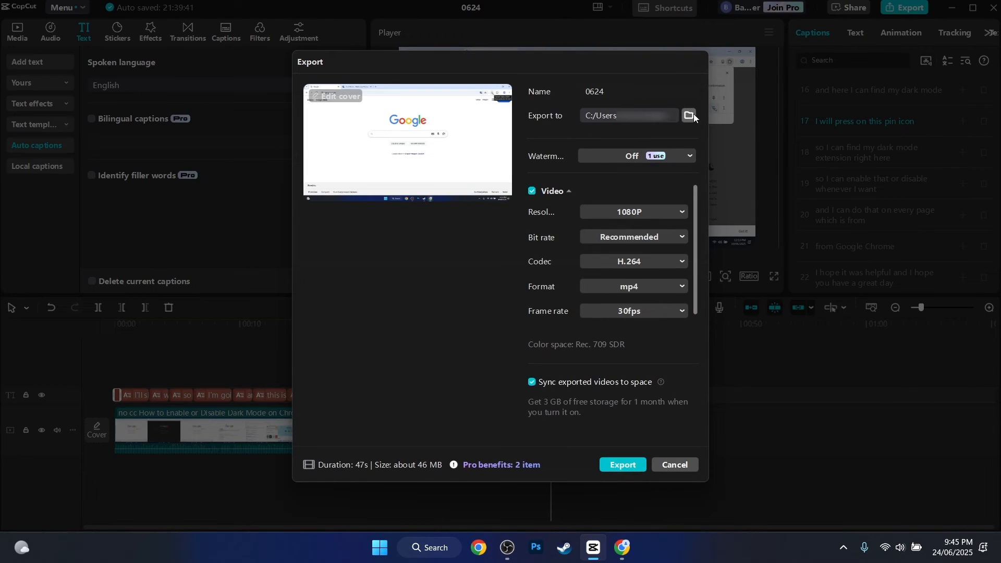
left_click(690, 115)
left_click(345, 181)
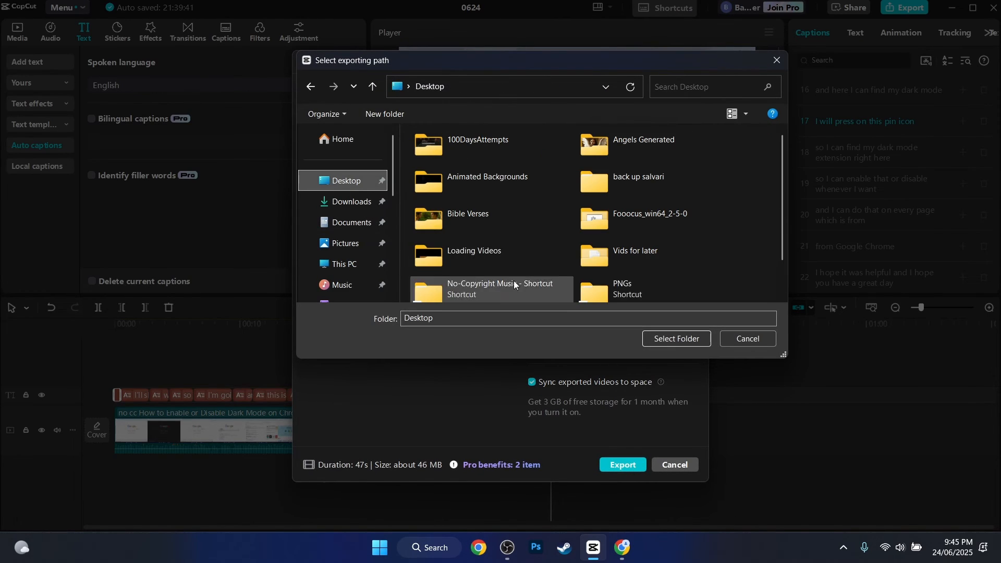
left_click(678, 339)
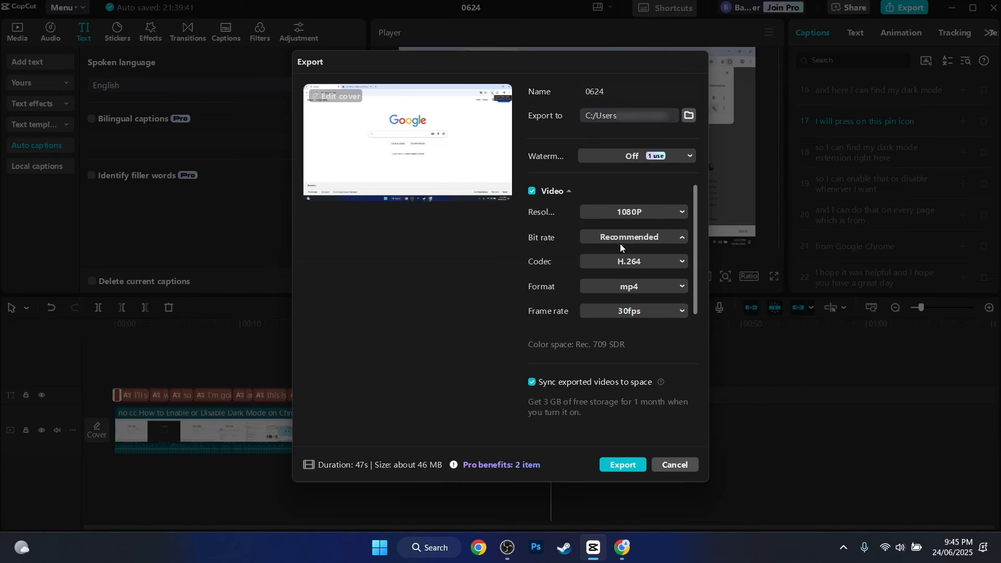
Set the export bit rate to Higher and the frame rate to 60fps, keeping the mp4 format
left_click(629, 292)
left_click(605, 286)
left_click(606, 287)
left_click(609, 312)
left_click(596, 454)
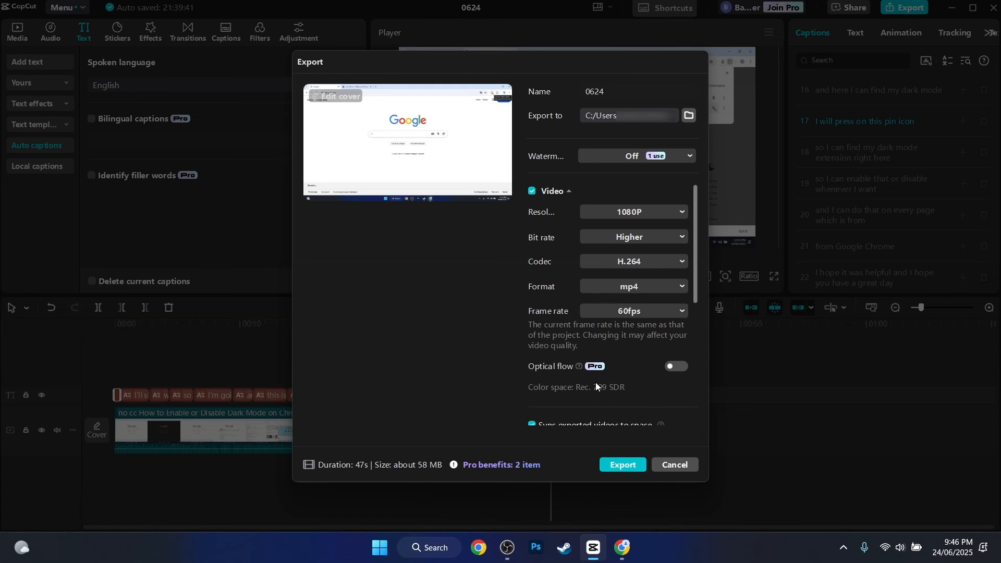
Check the remaining export options and export the video in 1080P with the H.264 codec
scroll(598, 346, "down", 5)
scroll(650, 313, "up", 5)
scroll(662, 312, "down", 5)
left_click(626, 464)
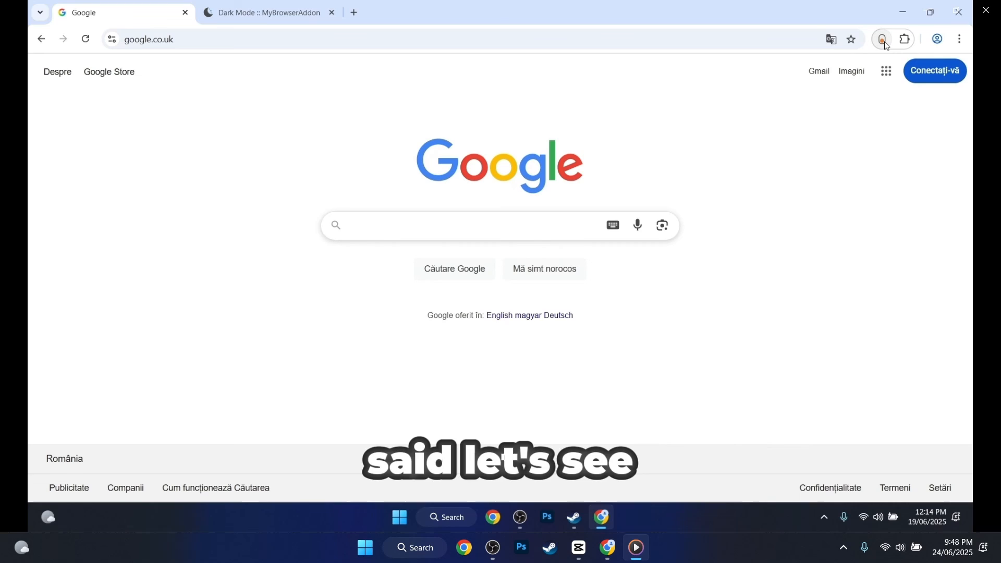
Pause the exported video after checking its captions, close Media Player, and dismiss the CapCut feedback request
left_click(281, 286)
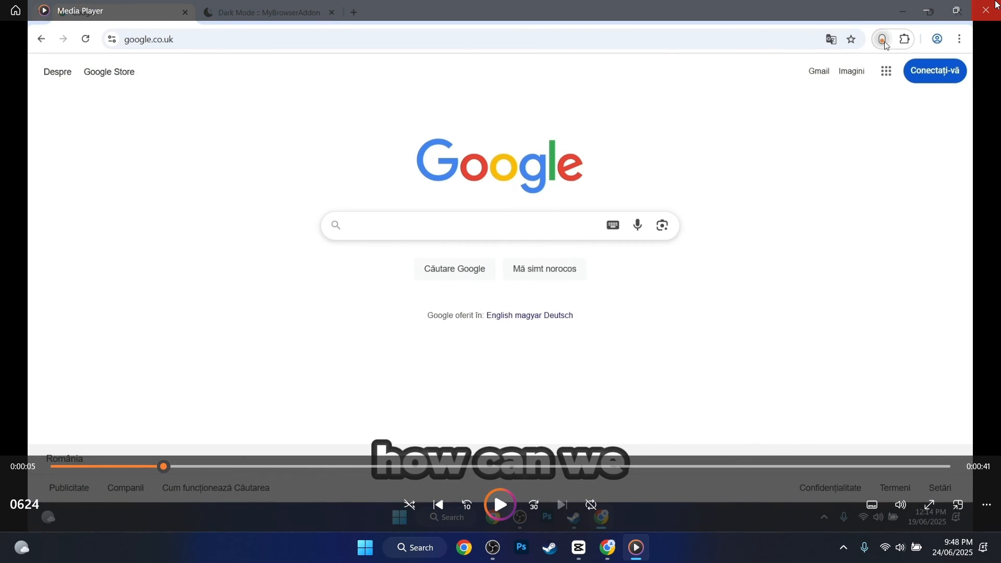
left_click(997, 7)
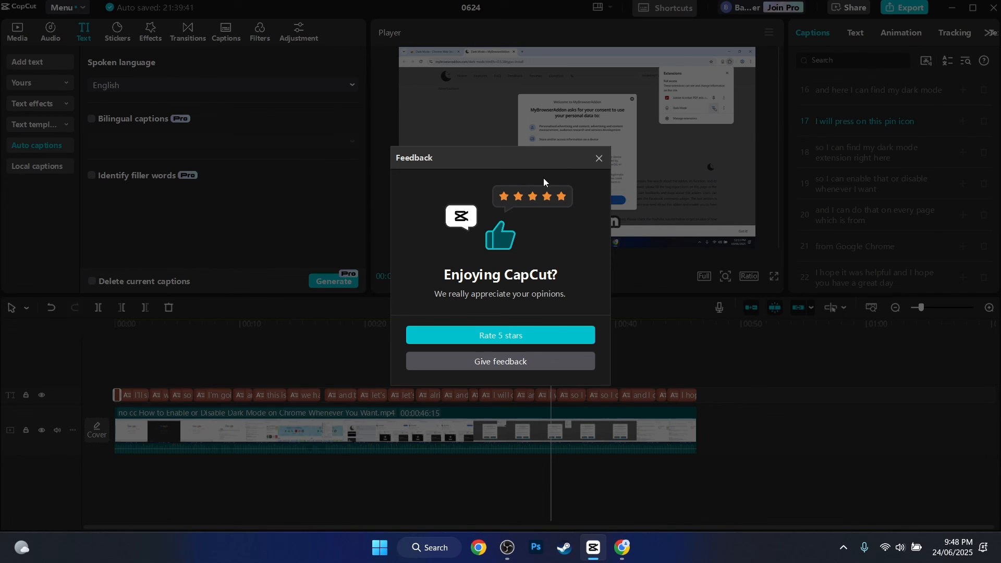
left_click(599, 163)
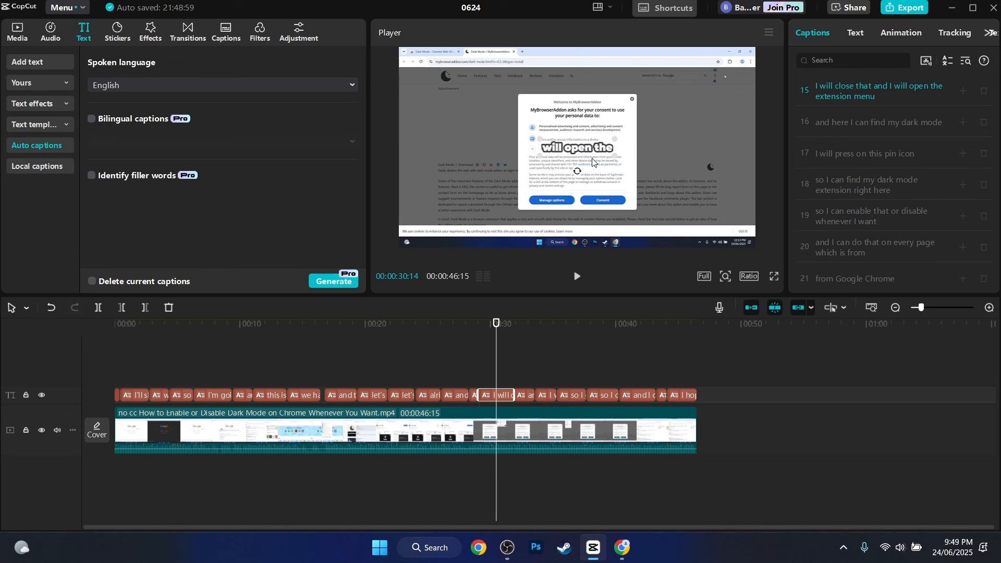